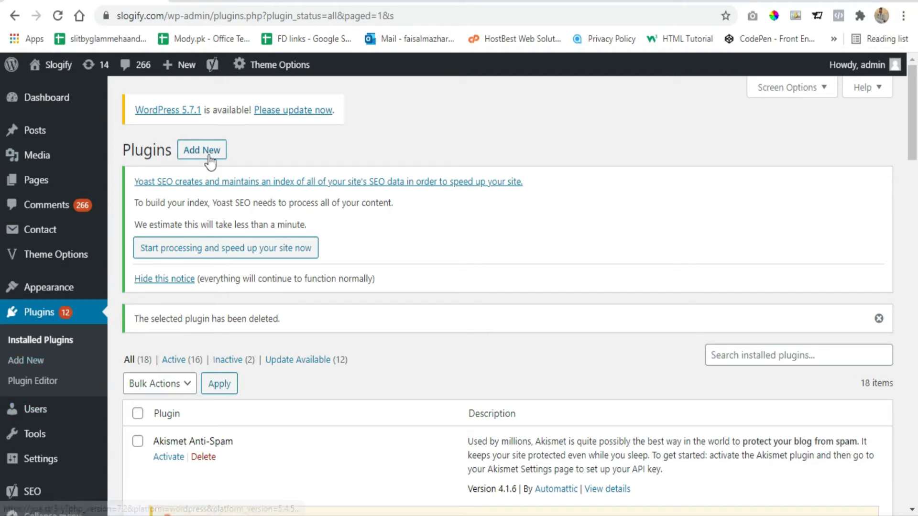
Search the plugin directory for "google translate", then install and activate Translate WordPress with GTranslate.
{"action": "left_click", "coordinate": [209, 151]}
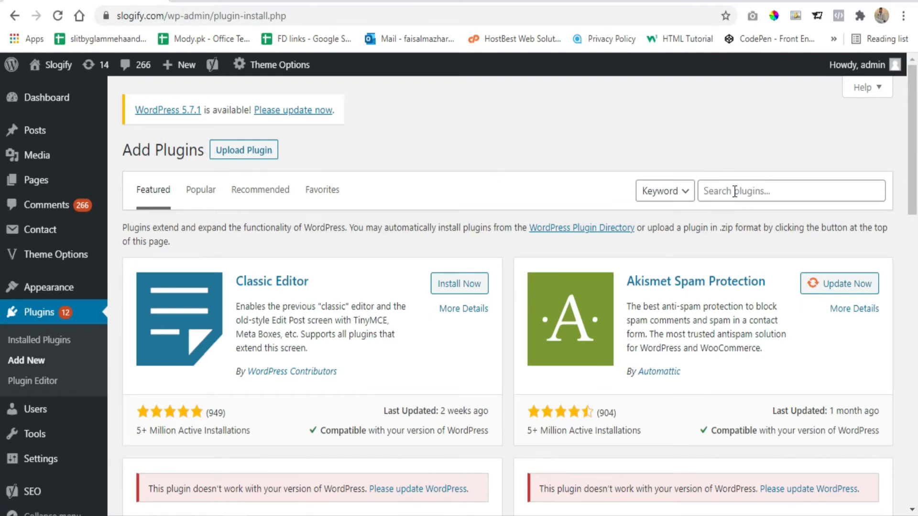
{"action": "left_click", "coordinate": [735, 191]}
{"action": "type", "text": "google translate"}
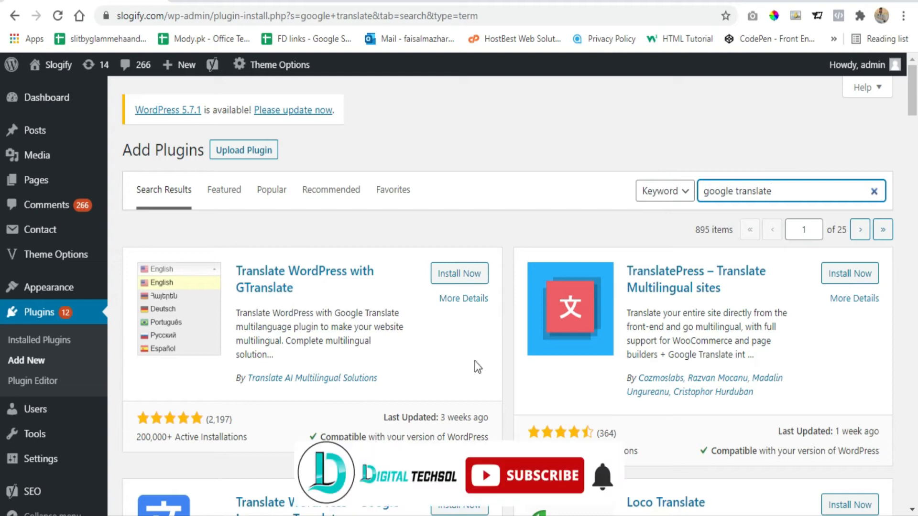
{"action": "left_click", "coordinate": [460, 274]}
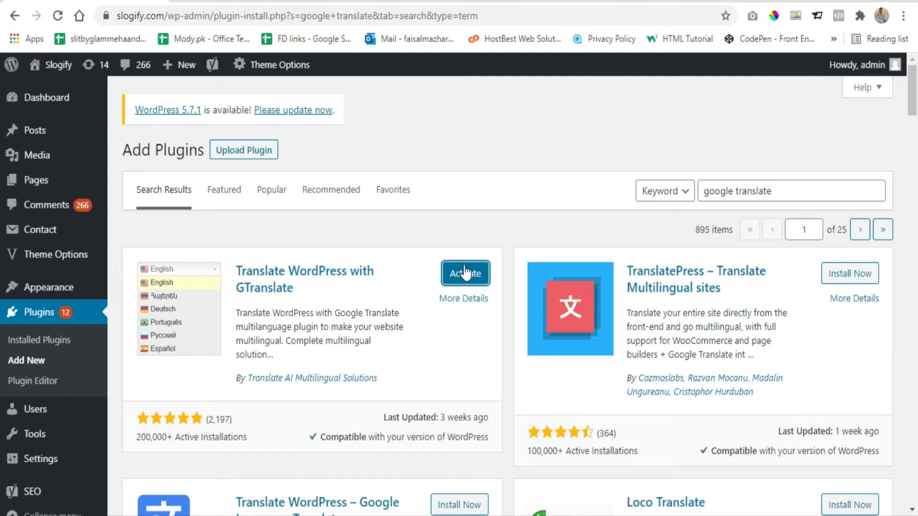
{"action": "left_click", "coordinate": [466, 272]}
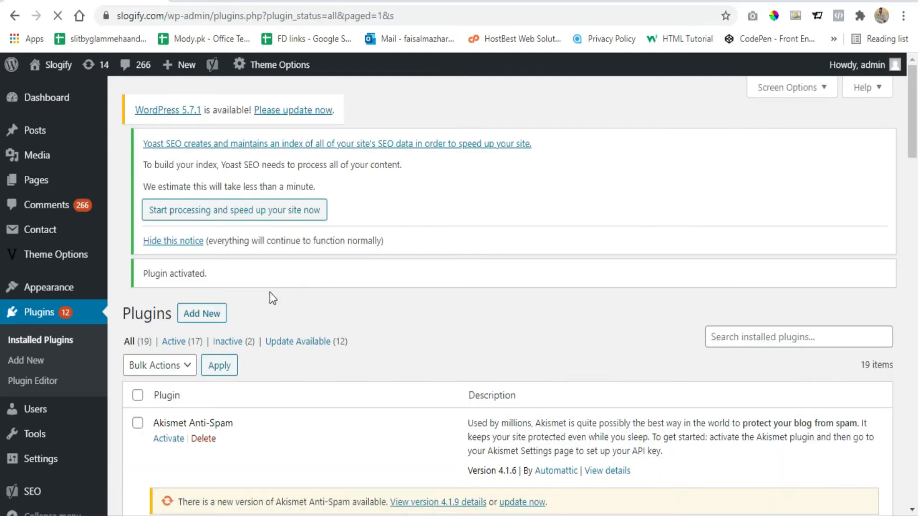
Open the settings of the GTranslate plugin from the list of installed plugins.
{"action": "scroll", "coordinate": [243, 271], "scroll_direction": "down", "scroll_amount": 4}
{"action": "scroll", "coordinate": [243, 268], "scroll_direction": "down", "scroll_amount": 5}
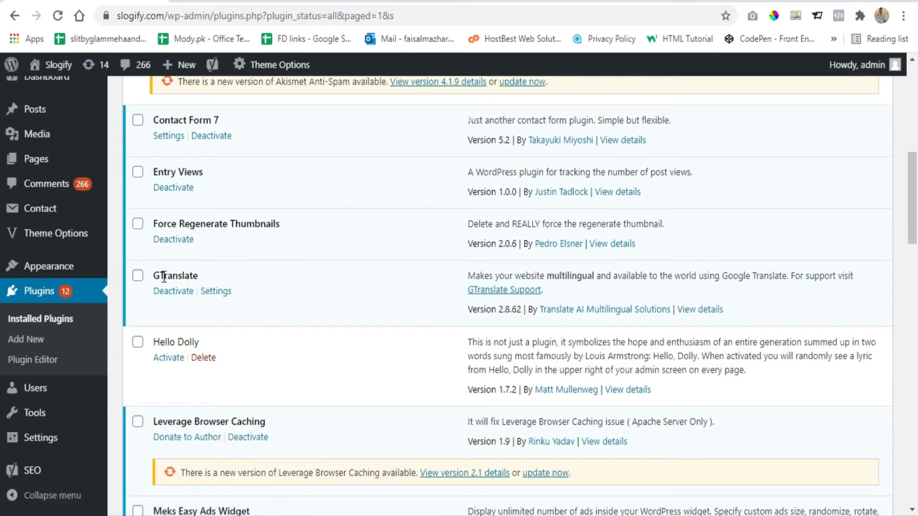
{"action": "left_click", "coordinate": [216, 293]}
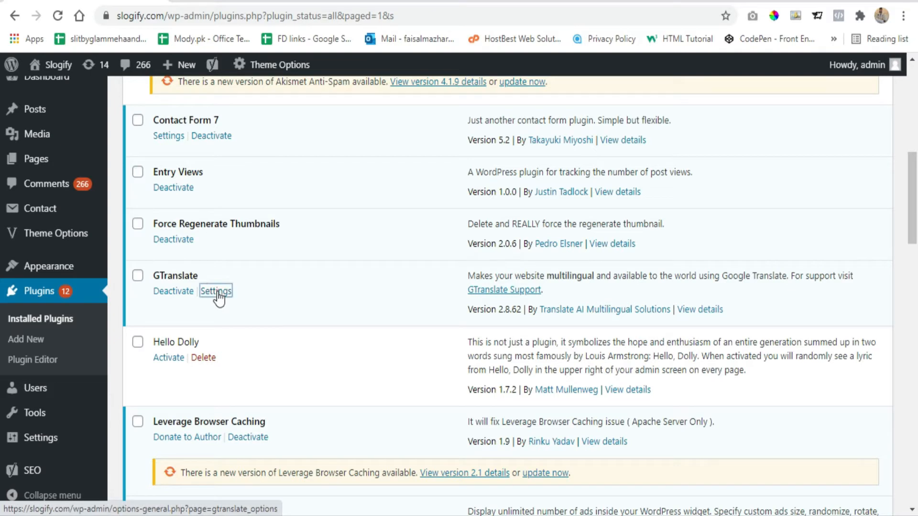
{"action": "scroll", "coordinate": [50, 322], "scroll_direction": "down", "scroll_amount": 3}
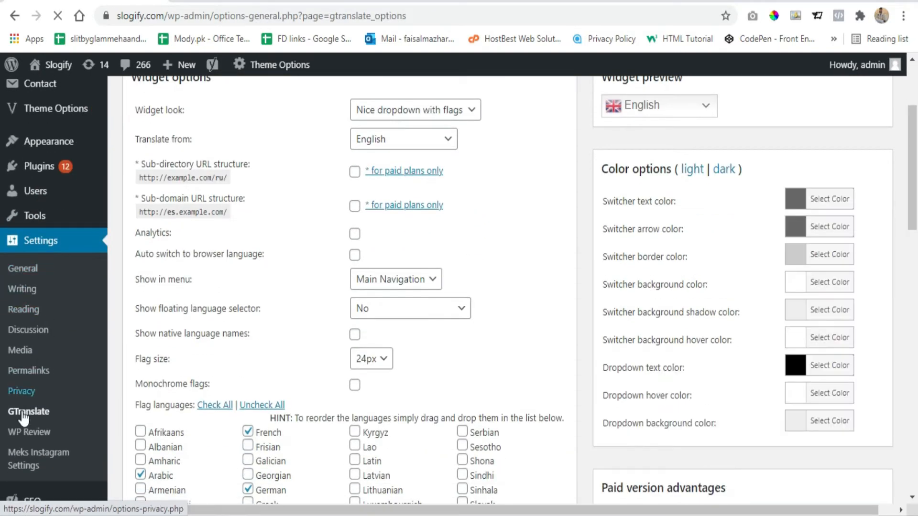
{"action": "scroll", "coordinate": [322, 349], "scroll_direction": "up", "scroll_amount": 3}
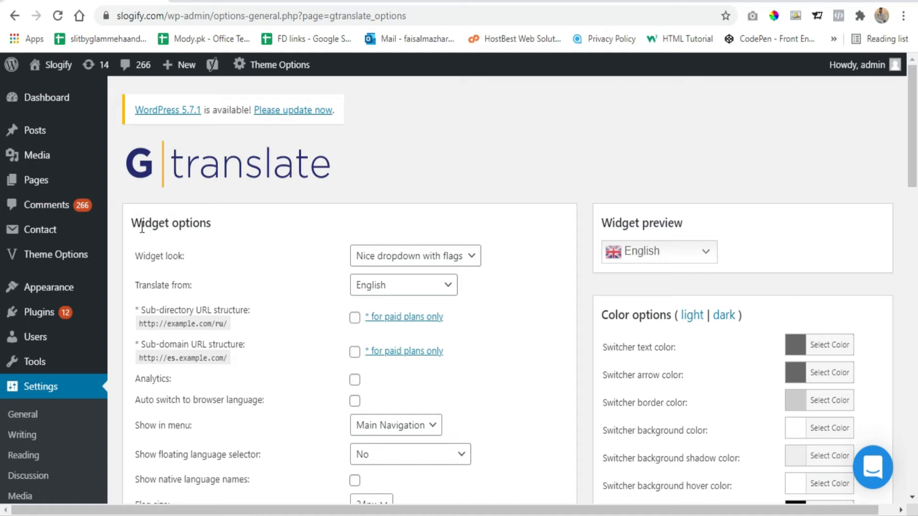
Try the Dropdown, Flags with language name and Language codes widget looks, and return to Nice dropdown with flags.
{"action": "left_click", "coordinate": [419, 261]}
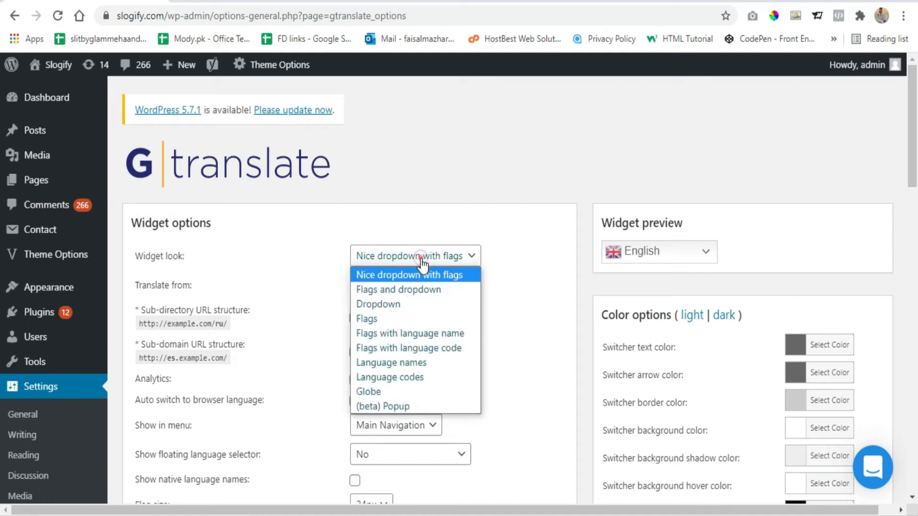
{"action": "left_click", "coordinate": [389, 303]}
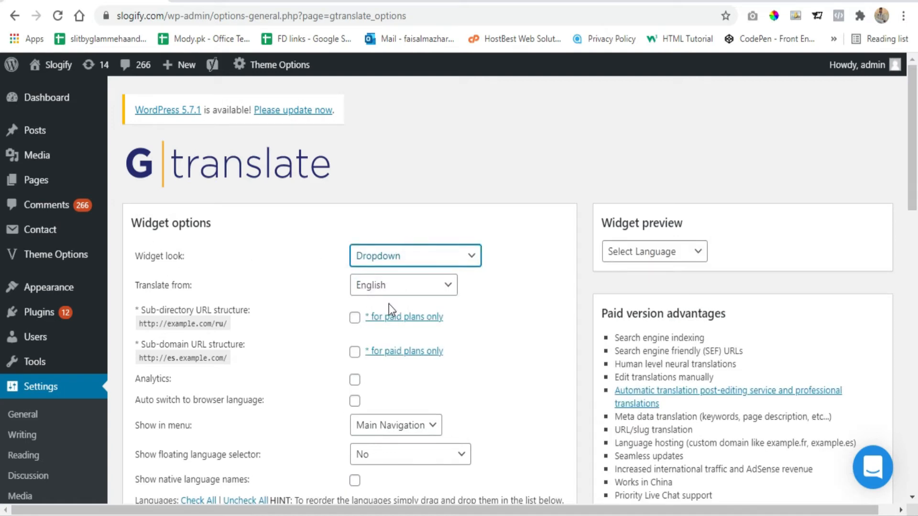
{"action": "left_click", "coordinate": [438, 258]}
{"action": "left_click", "coordinate": [396, 336]}
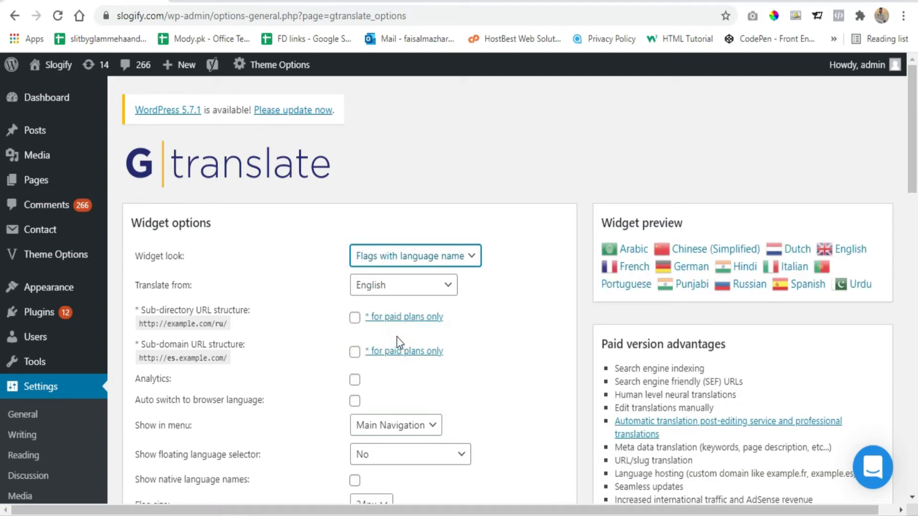
{"action": "left_click", "coordinate": [432, 261]}
{"action": "left_click", "coordinate": [396, 377]}
{"action": "left_click", "coordinate": [437, 258]}
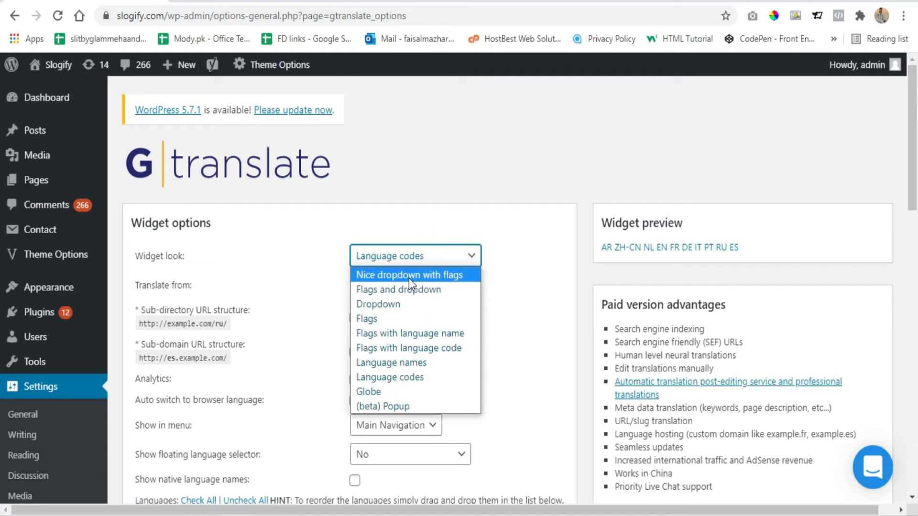
{"action": "left_click", "coordinate": [409, 275]}
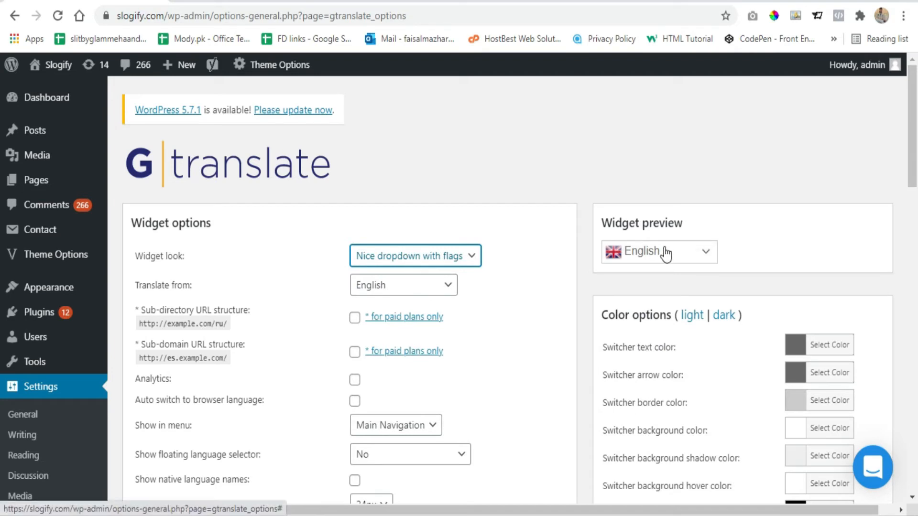
Review the choices for showing the translator in a menu and for the floating language selector, choosing No for the floating selector.
{"action": "scroll", "coordinate": [471, 298], "scroll_direction": "down", "scroll_amount": 2}
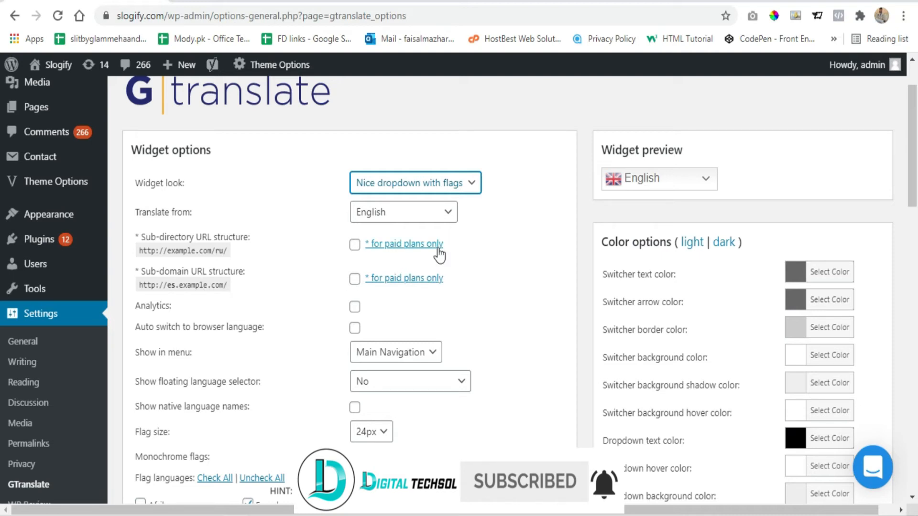
{"action": "mouse_move", "coordinate": [437, 252]}
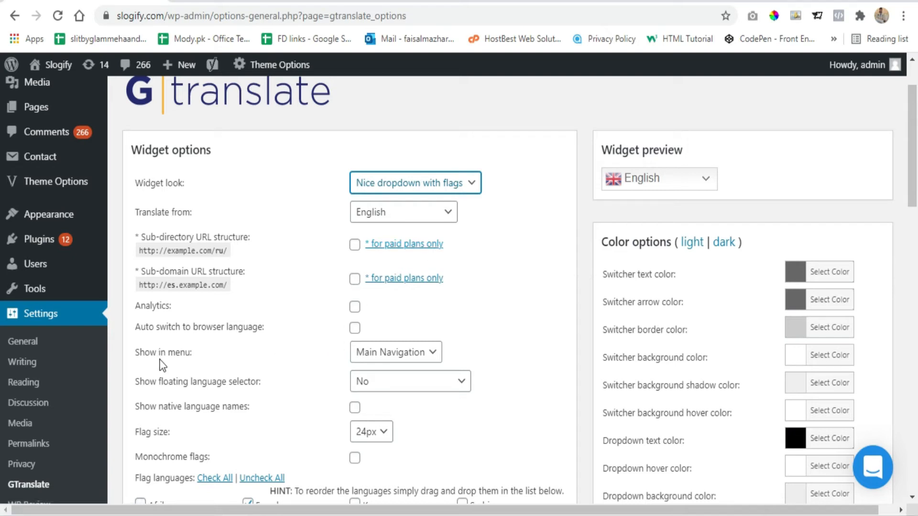
{"action": "left_click", "coordinate": [403, 359]}
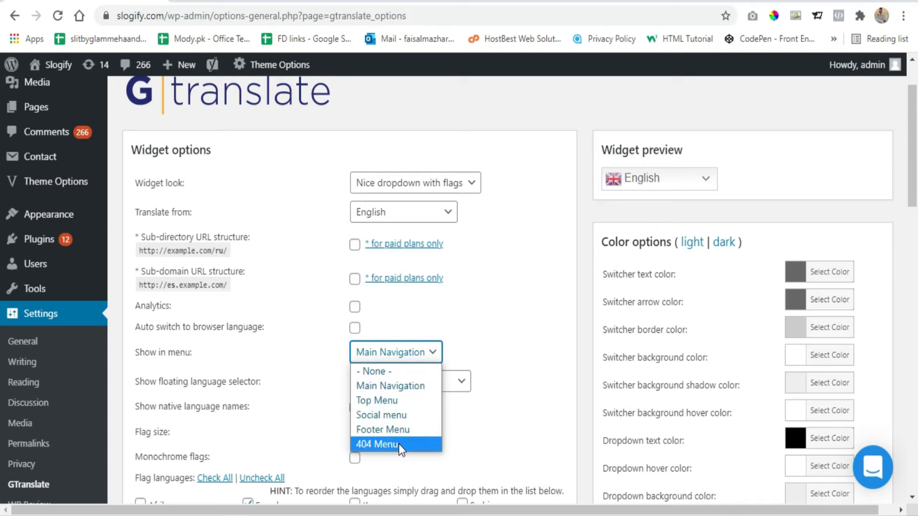
{"action": "left_click", "coordinate": [474, 320]}
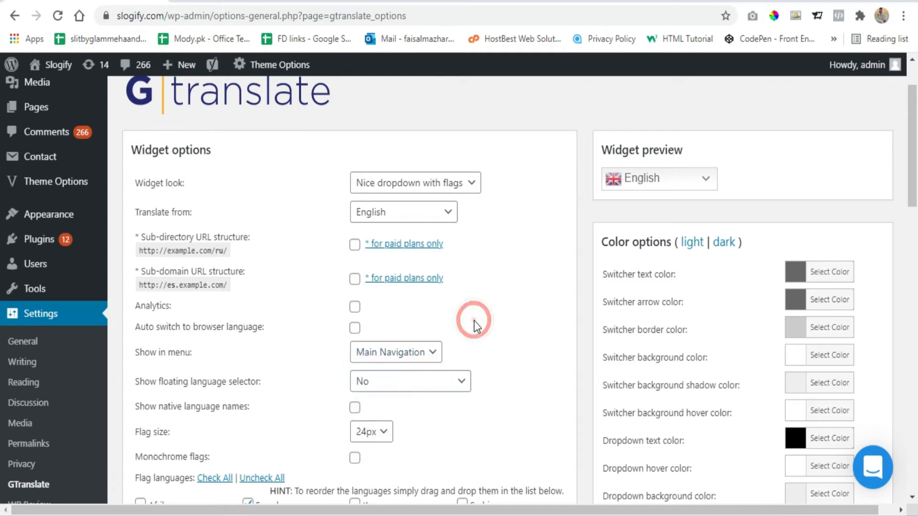
{"action": "scroll", "coordinate": [474, 321], "scroll_direction": "down", "scroll_amount": 2}
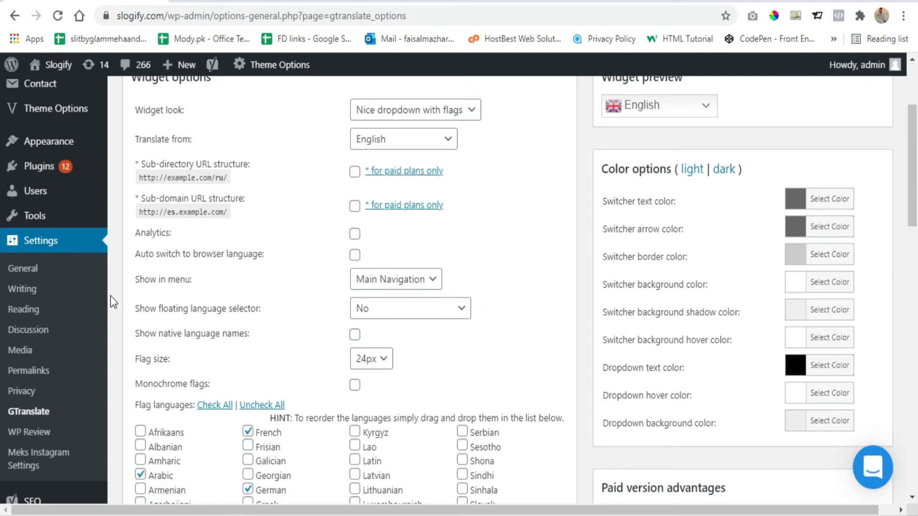
{"action": "left_click", "coordinate": [430, 310]}
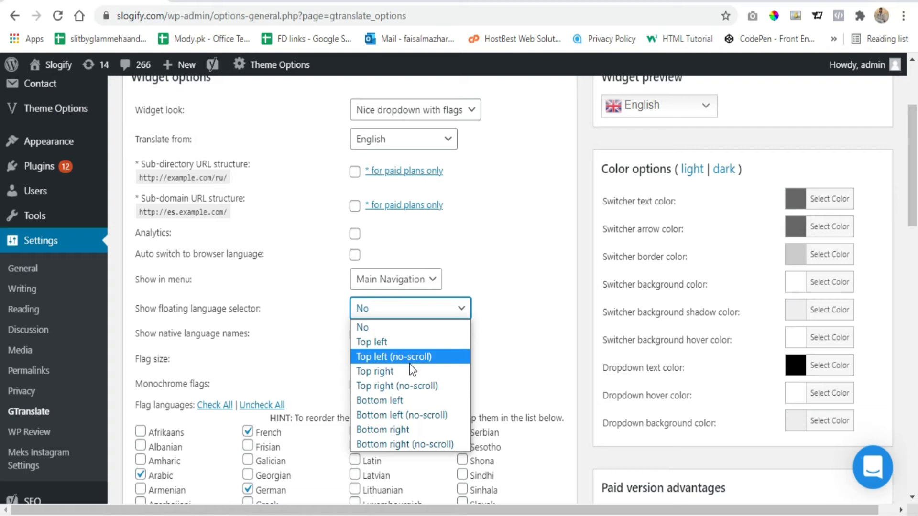
{"action": "left_click", "coordinate": [403, 328]}
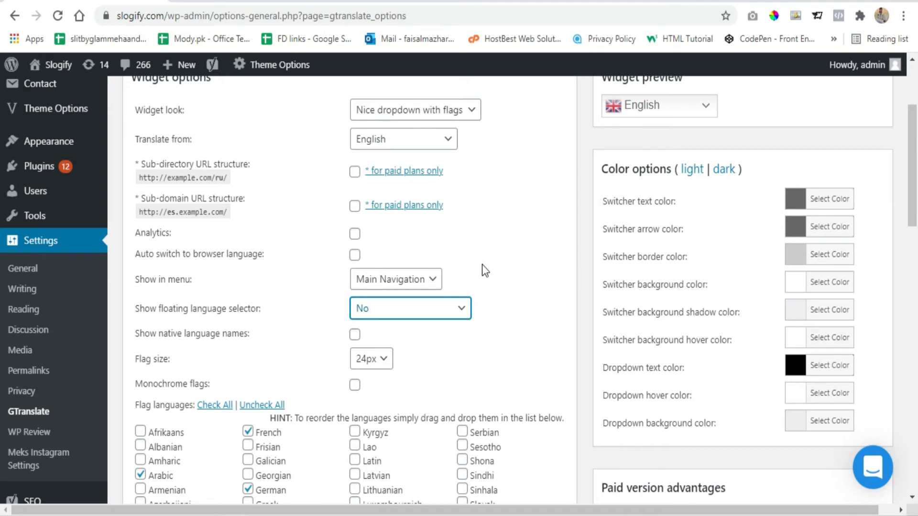
Remove Chinese (Simplified), Dutch, German, French, Portuguese and Russian from the enabled flag languages.
{"action": "scroll", "coordinate": [483, 263], "scroll_direction": "down", "scroll_amount": 5}
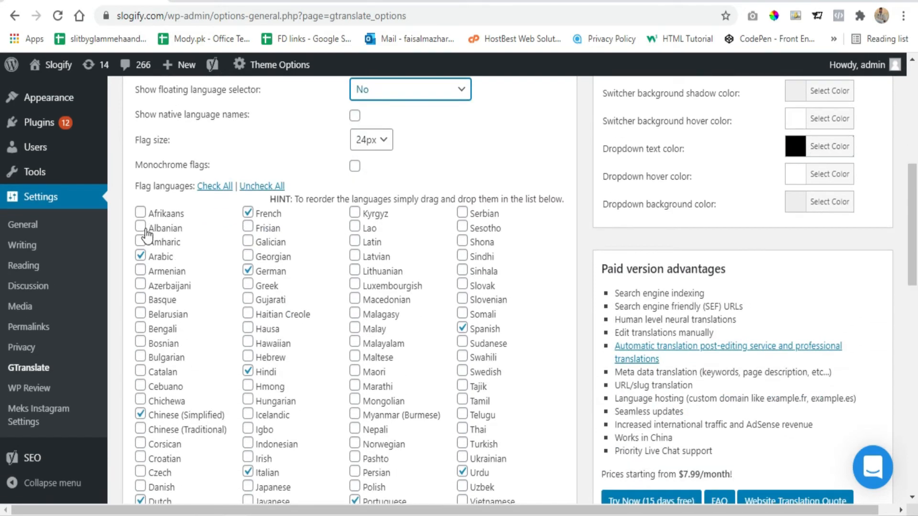
{"action": "scroll", "coordinate": [526, 248], "scroll_direction": "down", "scroll_amount": 3}
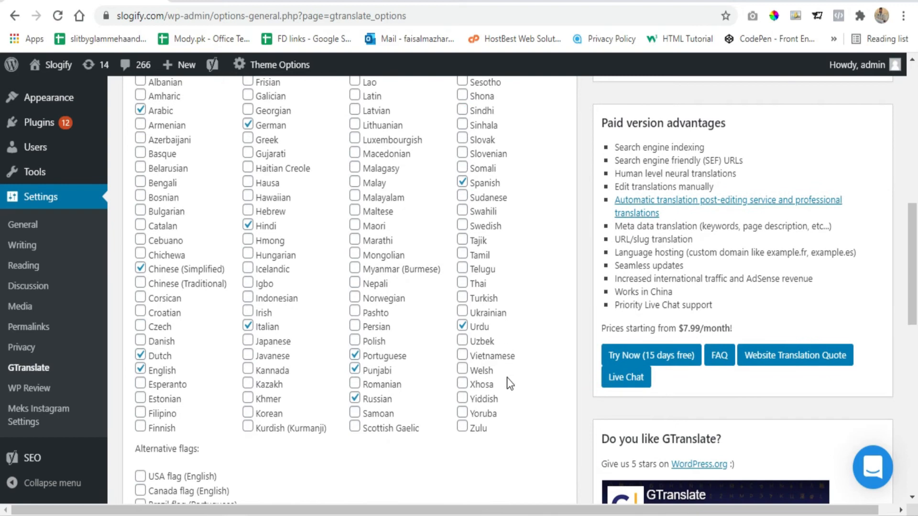
{"action": "scroll", "coordinate": [193, 401], "scroll_direction": "up", "scroll_amount": 2}
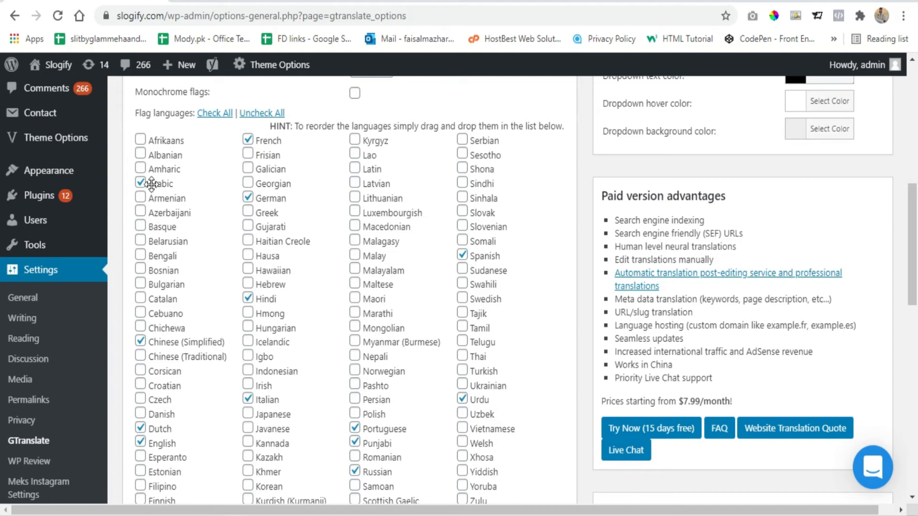
{"action": "left_click", "coordinate": [140, 340]}
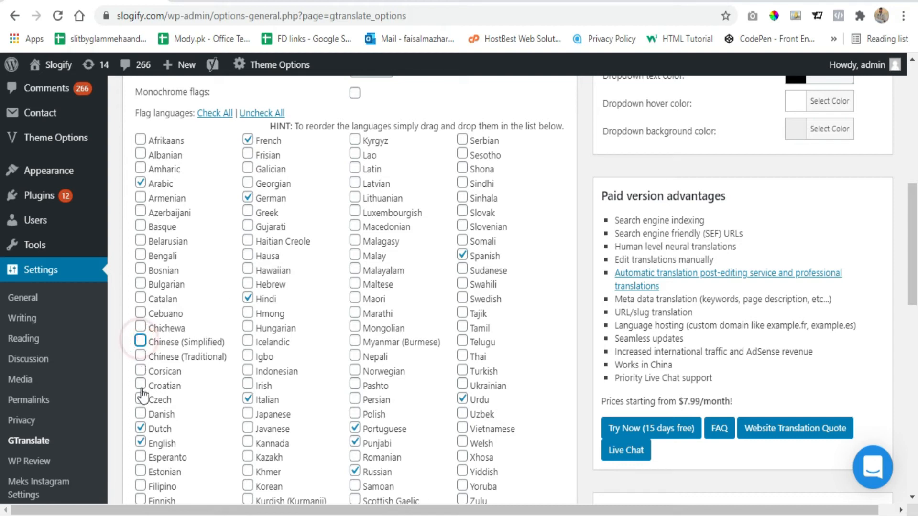
{"action": "left_click", "coordinate": [140, 428]}
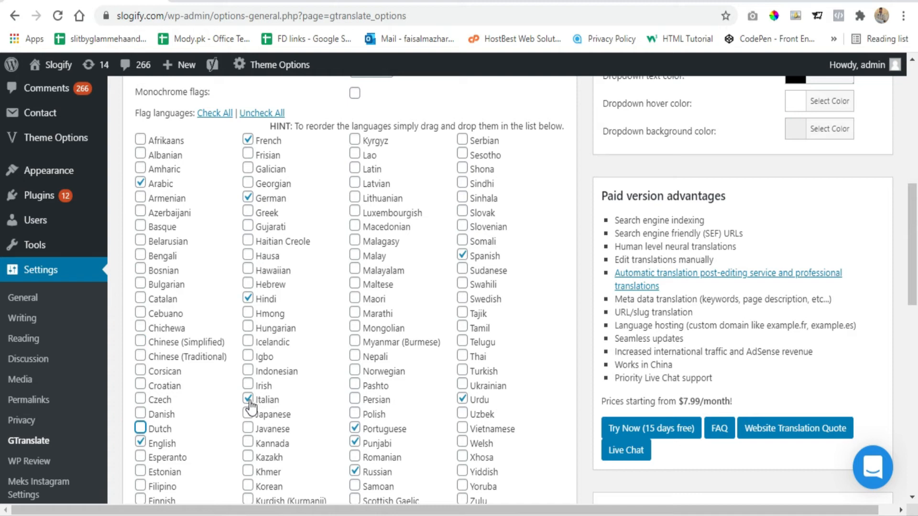
{"action": "left_click", "coordinate": [248, 198]}
{"action": "left_click", "coordinate": [247, 140]}
{"action": "scroll", "coordinate": [362, 352], "scroll_direction": "down", "scroll_amount": 1}
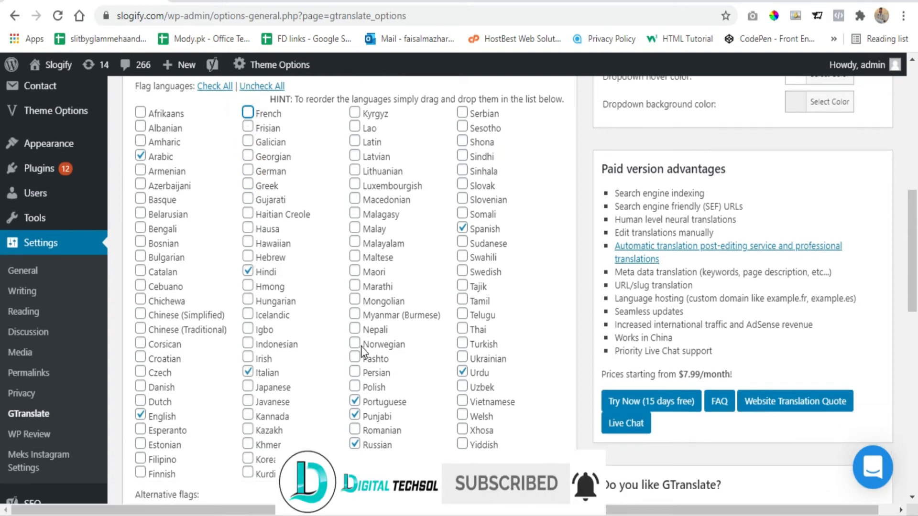
{"action": "left_click", "coordinate": [354, 355]}
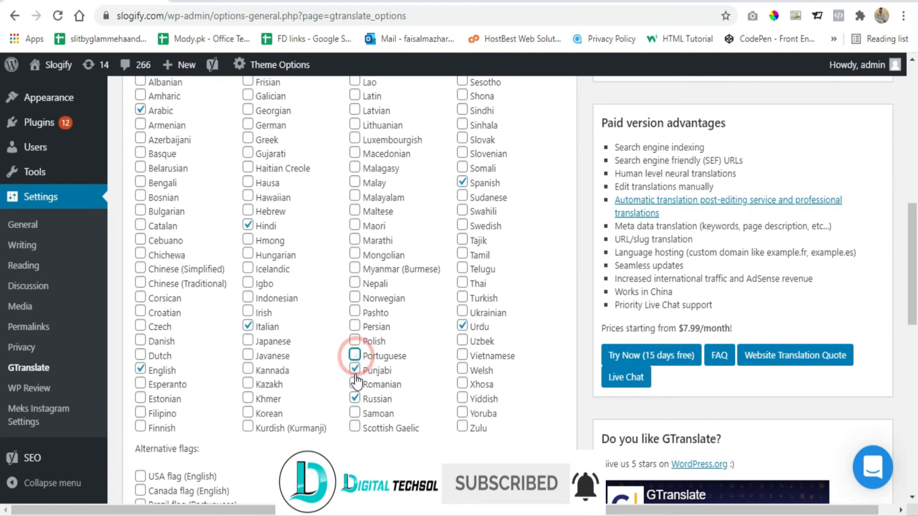
{"action": "left_click", "coordinate": [355, 399]}
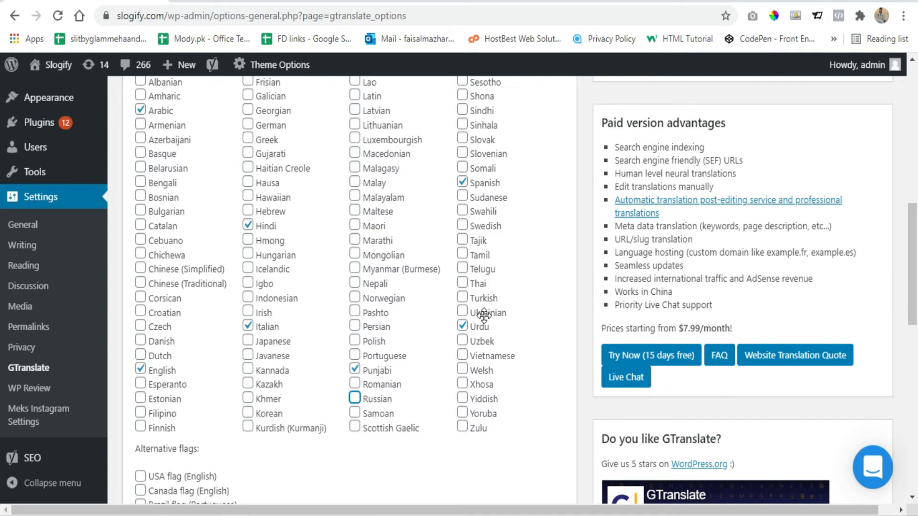
Enable the "I have issues saving" option and save the GTranslate settings.
{"action": "scroll", "coordinate": [481, 313], "scroll_direction": "up", "scroll_amount": 1}
{"action": "scroll", "coordinate": [376, 256], "scroll_direction": "down", "scroll_amount": 8}
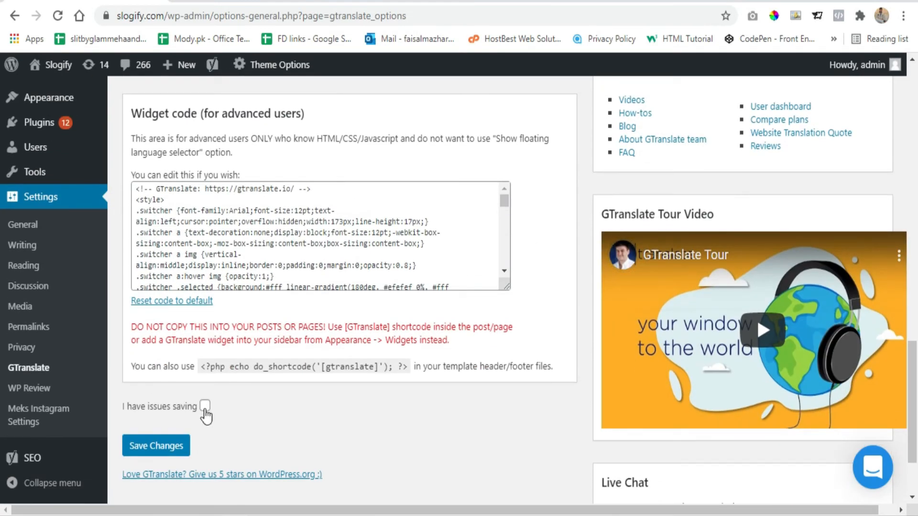
{"action": "left_click", "coordinate": [205, 408]}
{"action": "scroll", "coordinate": [180, 428], "scroll_direction": "down", "scroll_amount": 2}
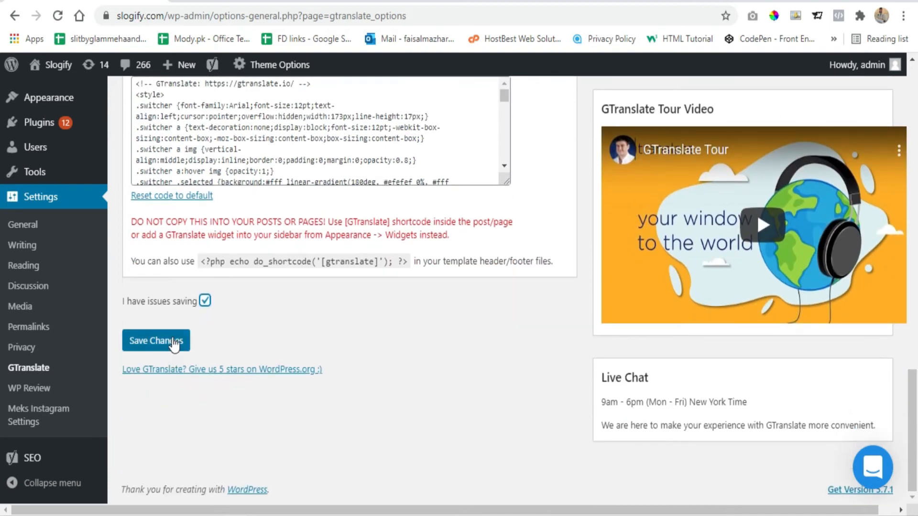
{"action": "left_click", "coordinate": [174, 342]}
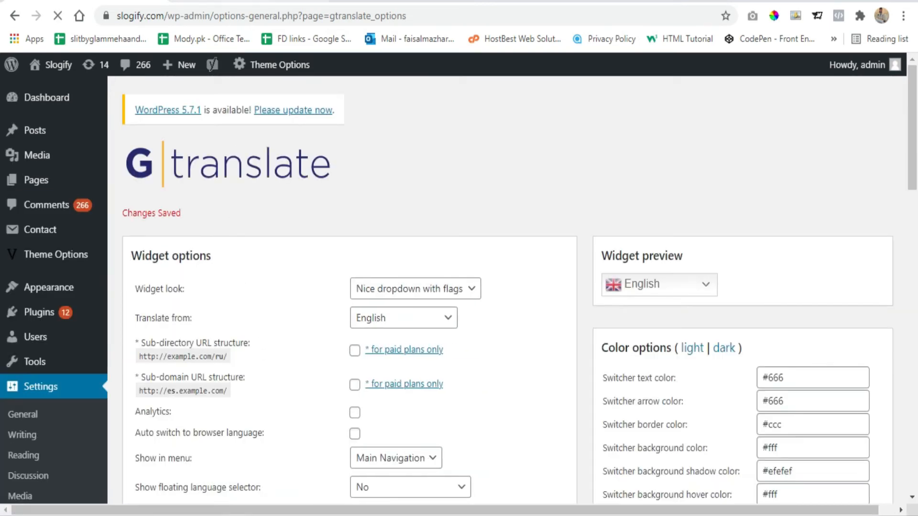
Reload the slogify.com home page and translate it into Urdu with the language selector in its navigation menu.
{"action": "left_click", "coordinate": [242, 1]}
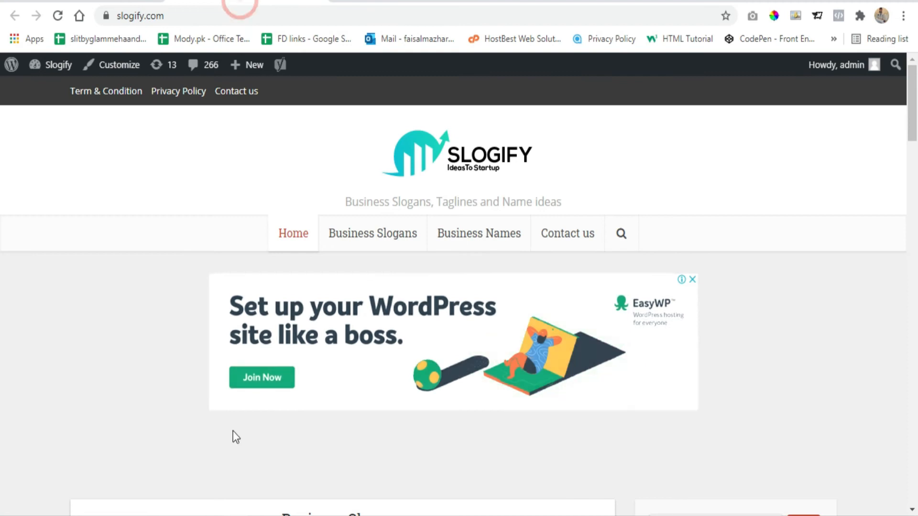
{"action": "left_click", "coordinate": [58, 17]}
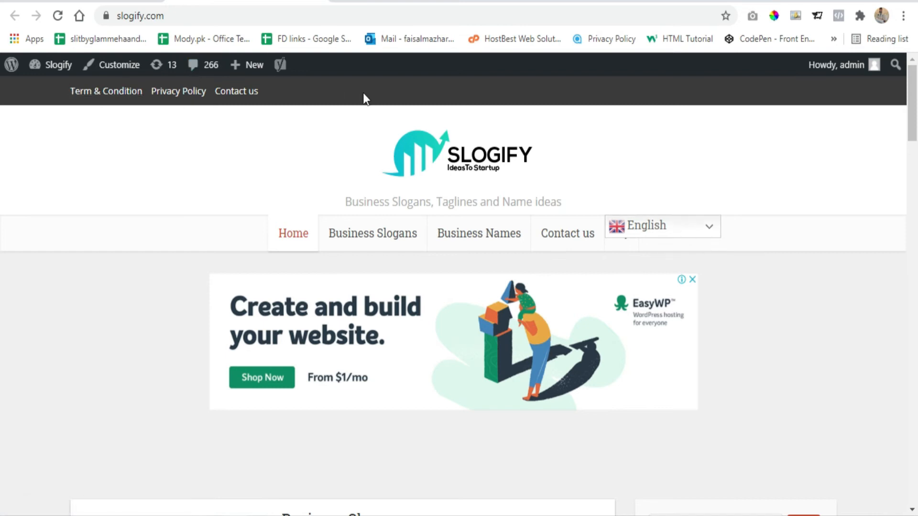
{"action": "left_click", "coordinate": [708, 236]}
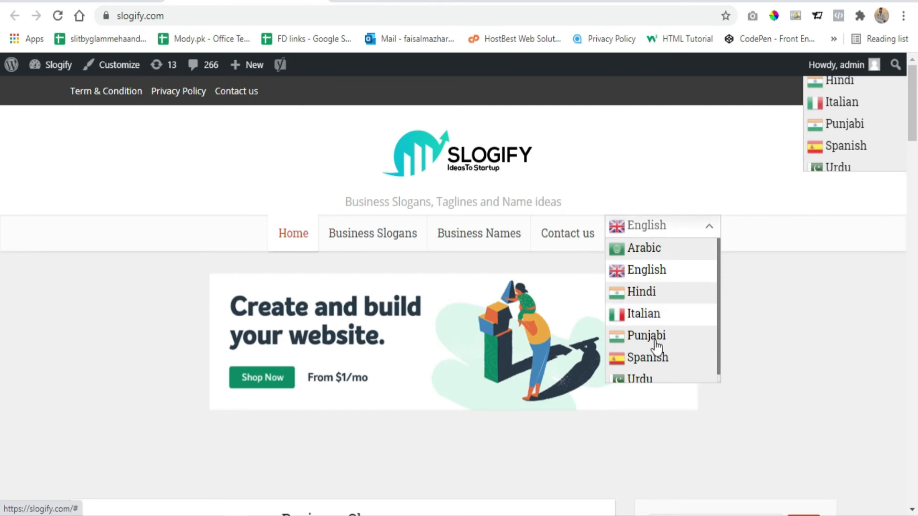
{"action": "left_click", "coordinate": [642, 388]}
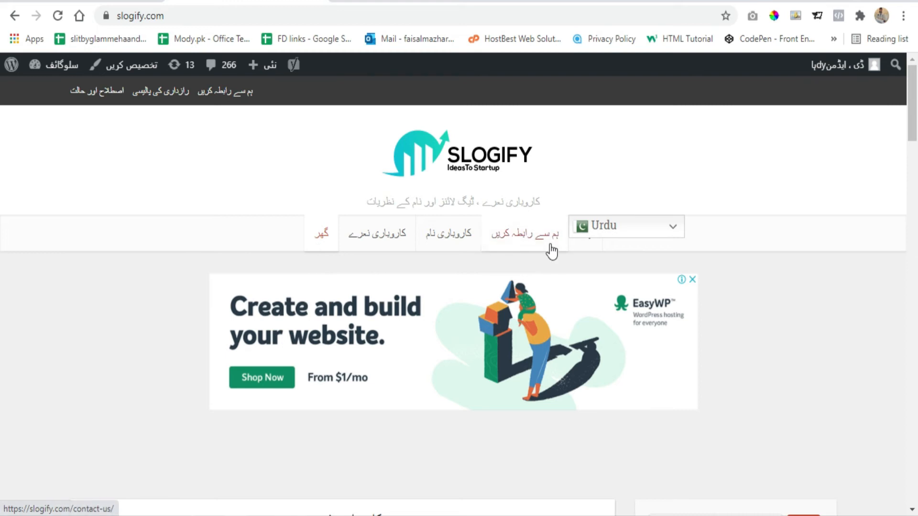
Translate the home page into Arabic with the navigation menu's language selector and look through the translated posts.
{"action": "left_click", "coordinate": [661, 233]}
{"action": "left_click", "coordinate": [603, 252]}
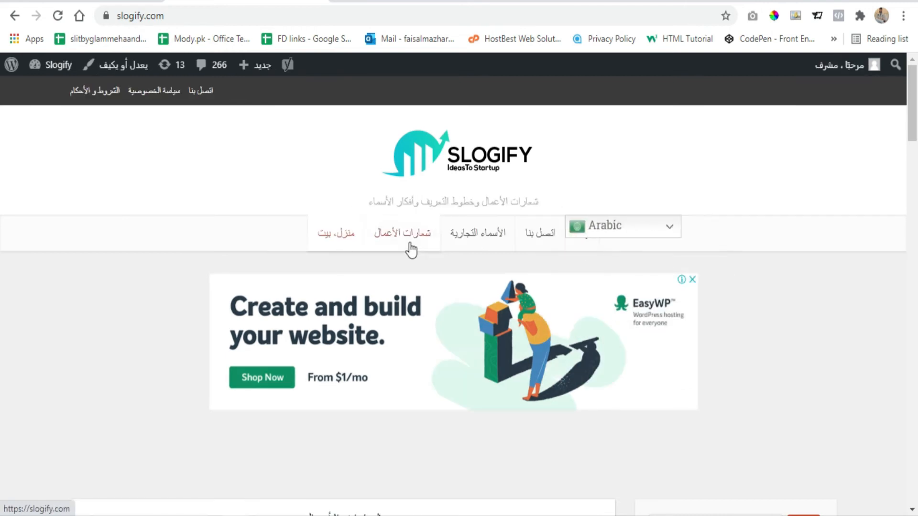
{"action": "scroll", "coordinate": [598, 259], "scroll_direction": "down", "scroll_amount": 8}
{"action": "scroll", "coordinate": [592, 212], "scroll_direction": "down", "scroll_amount": 12}
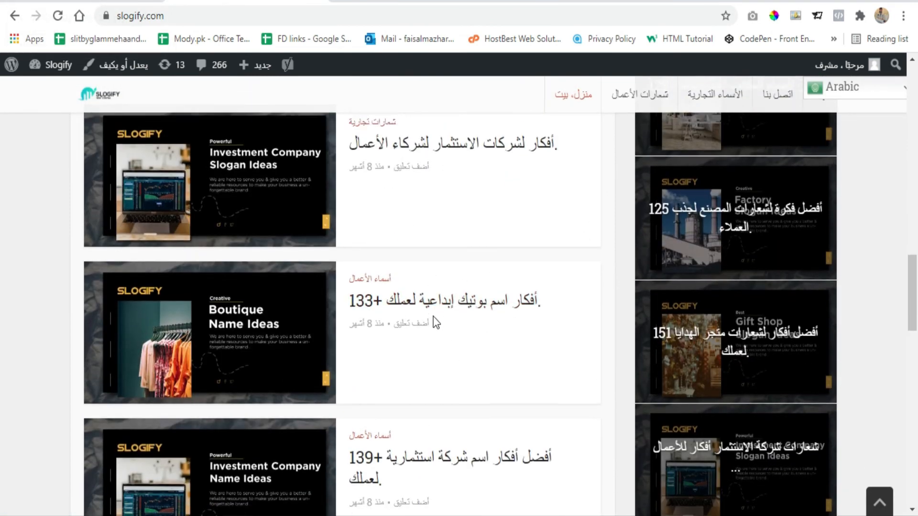
{"action": "scroll", "coordinate": [445, 317], "scroll_direction": "up", "scroll_amount": 15}
{"action": "scroll", "coordinate": [455, 312], "scroll_direction": "up", "scroll_amount": 5}
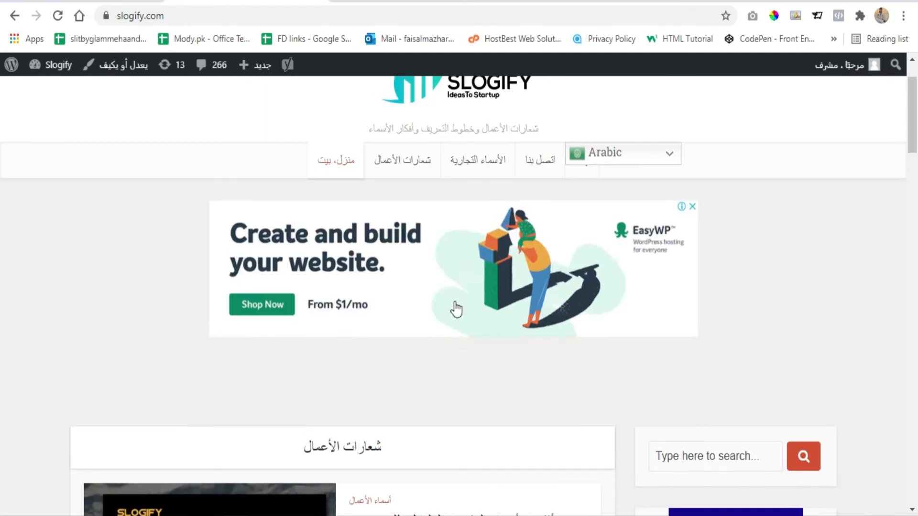
{"action": "scroll", "coordinate": [686, 352], "scroll_direction": "down", "scroll_amount": 3}
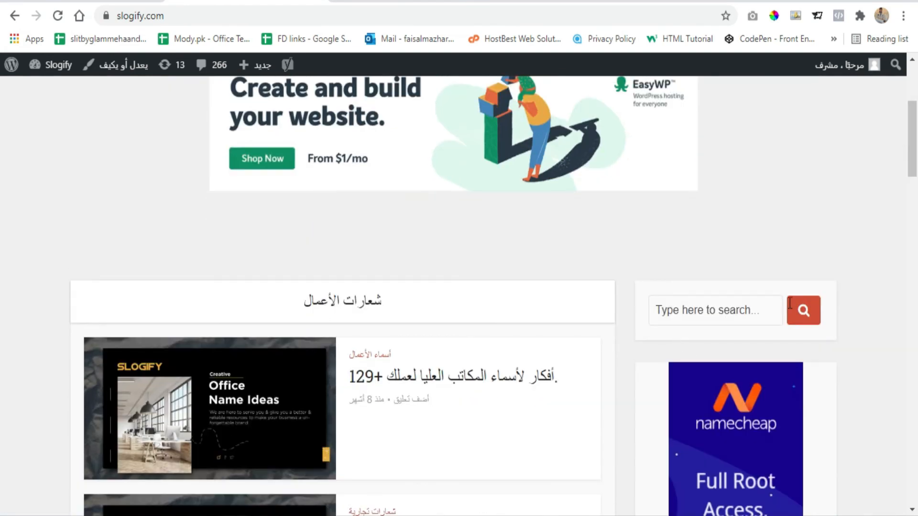
Open the WordPress Widgets page in a new tab and add the GTranslate widget to the Default Sidebar.
{"action": "left_click", "coordinate": [32, 1]}
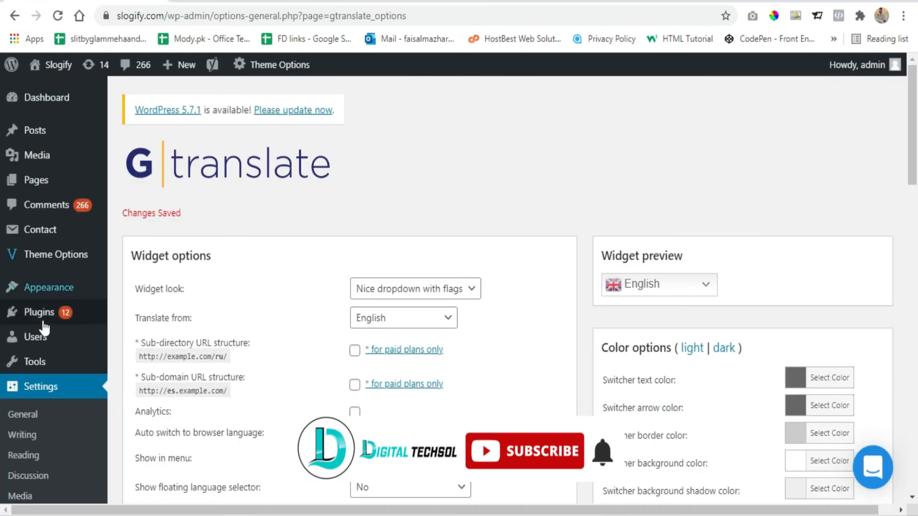
{"action": "mouse_move", "coordinate": [62, 293]}
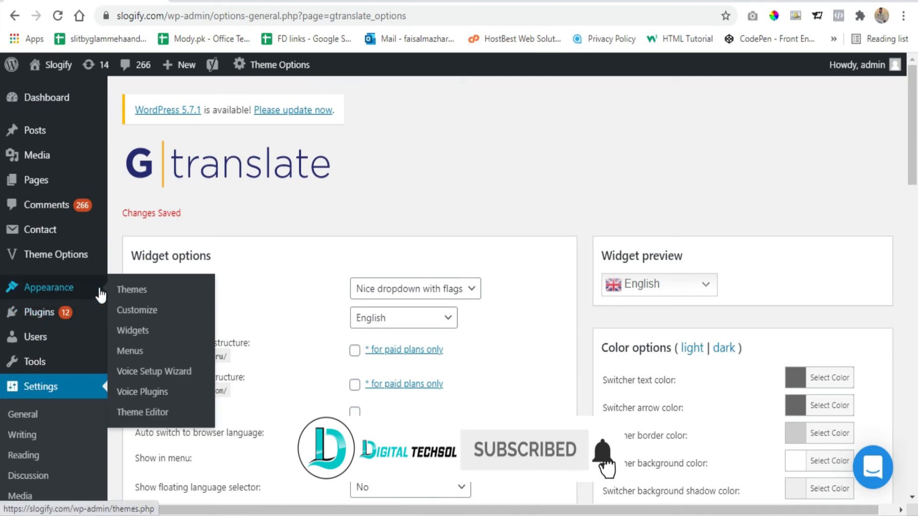
{"action": "right_click", "coordinate": [146, 334]}
{"action": "left_click", "coordinate": [166, 339]}
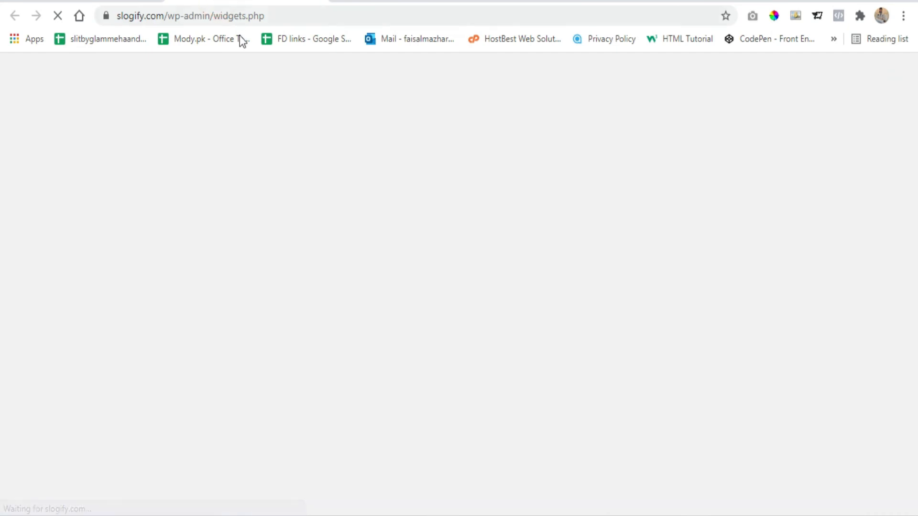
{"action": "scroll", "coordinate": [239, 229], "scroll_direction": "down", "scroll_amount": 3}
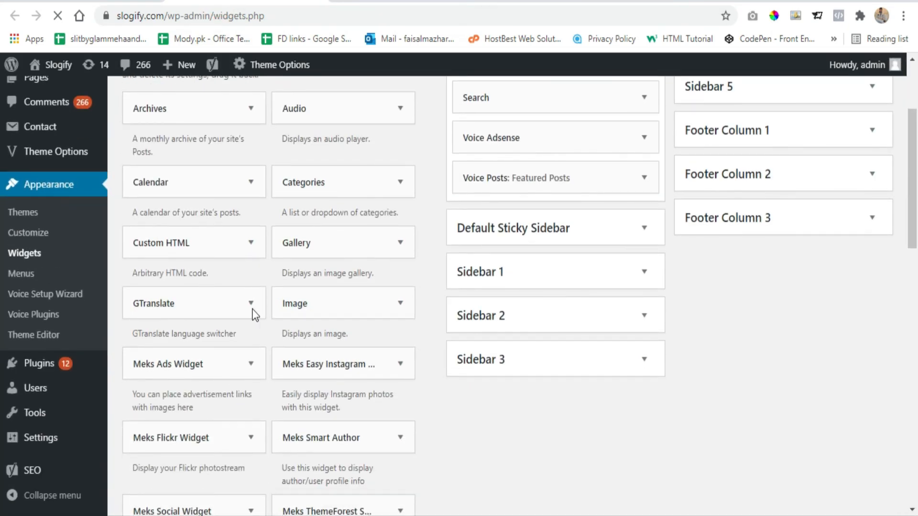
{"action": "left_click", "coordinate": [255, 314]}
{"action": "scroll", "coordinate": [166, 248], "scroll_direction": "down", "scroll_amount": 3}
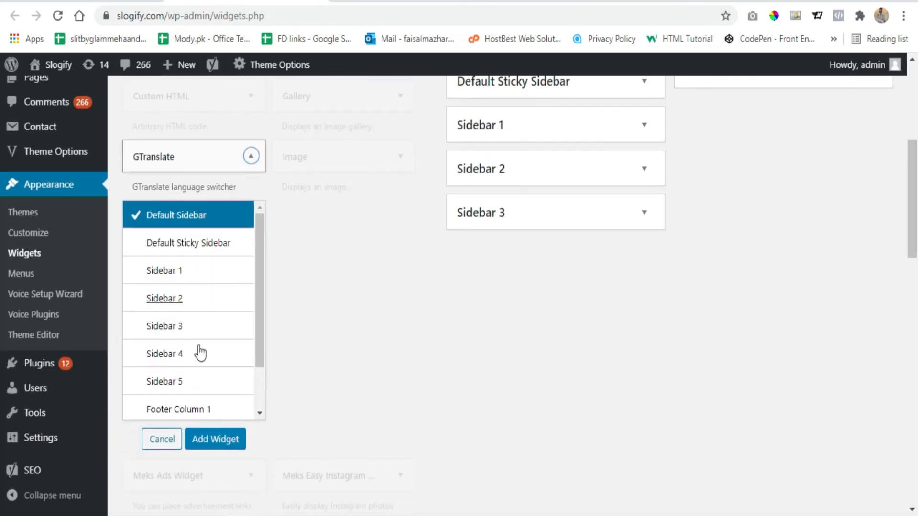
{"action": "left_click", "coordinate": [215, 440]}
Save the GTranslate widget with the title "multi lanagugae" and full-width content, and move it above Search in the Default Sidebar.
{"action": "left_click", "coordinate": [511, 345]}
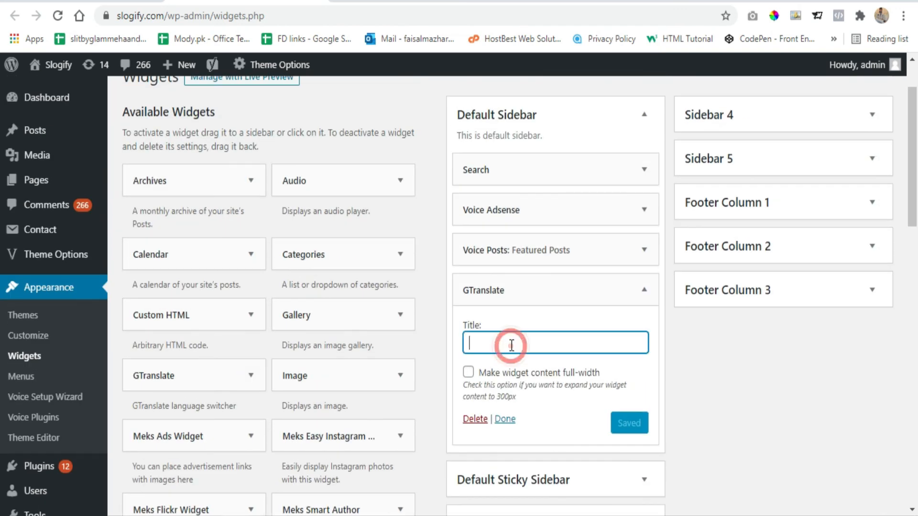
{"action": "type", "text": "multi lanaguga"}
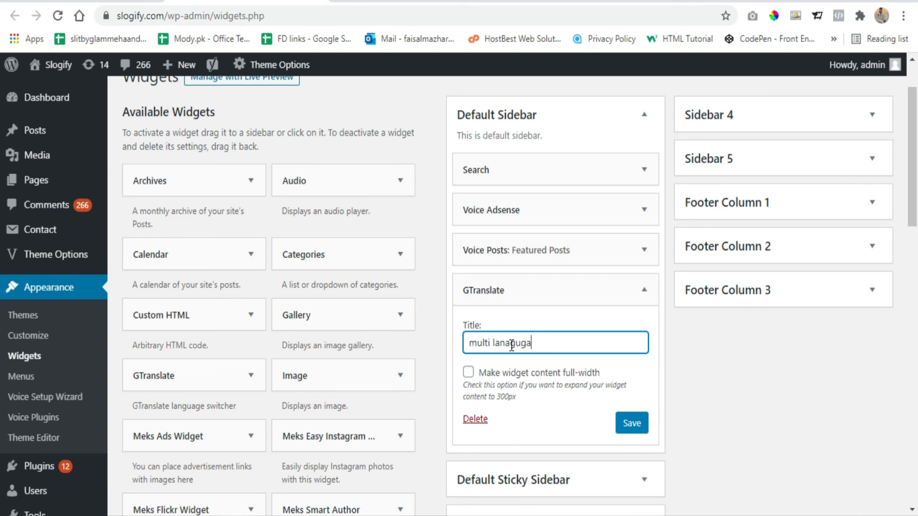
{"action": "type", "text": "e"}
{"action": "left_click", "coordinate": [468, 372]}
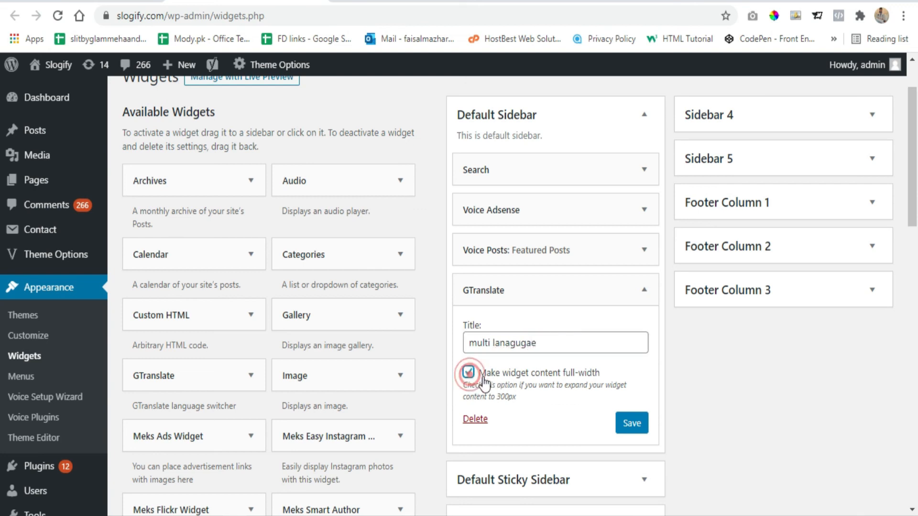
{"action": "left_click", "coordinate": [628, 429]}
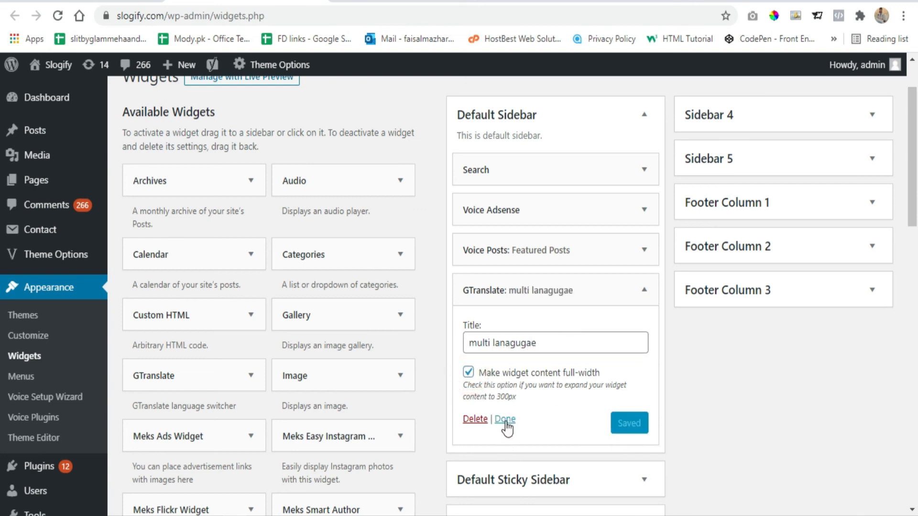
{"action": "left_click", "coordinate": [503, 420]}
{"action": "left_click_drag", "start_coordinate": [511, 296], "coordinate": [518, 170]}
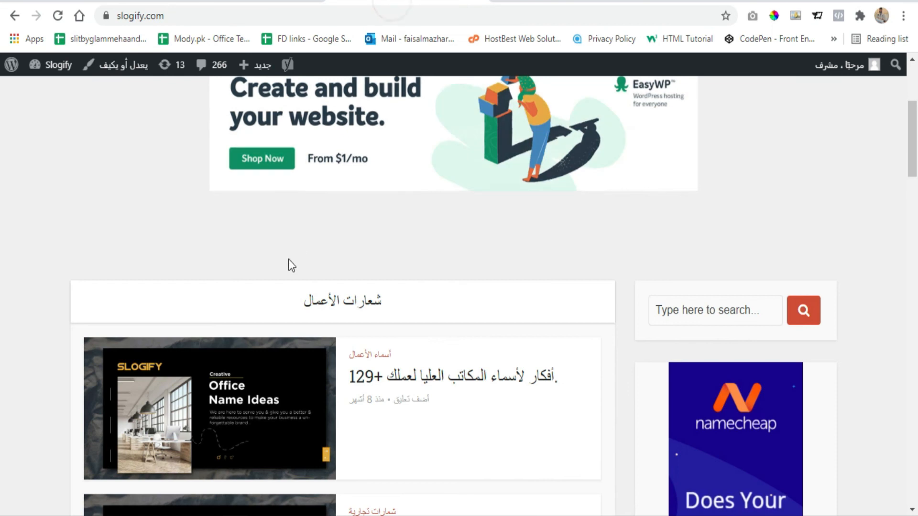
Reopen the slogify.com home page and switch it to English with the sidebar's language selector.
{"action": "scroll", "coordinate": [287, 239], "scroll_direction": "up", "scroll_amount": 5}
{"action": "left_click", "coordinate": [449, 167]}
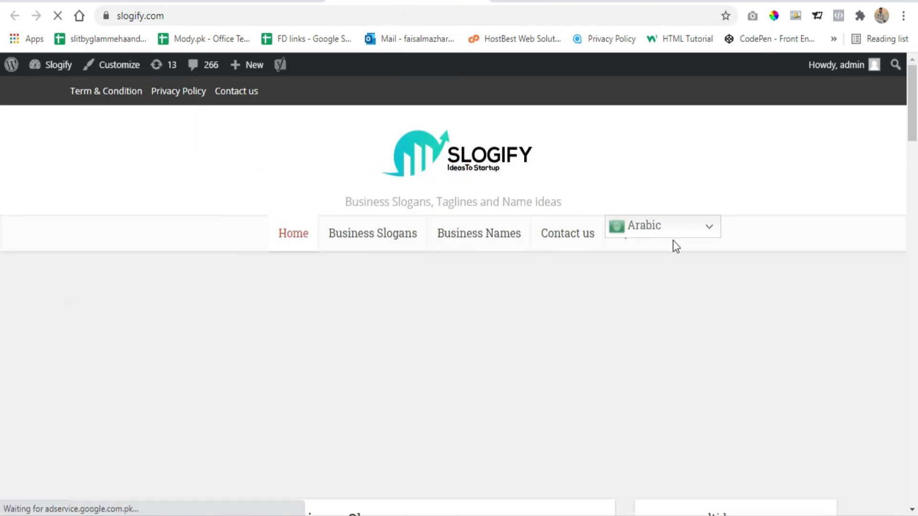
{"action": "scroll", "coordinate": [719, 249], "scroll_direction": "down", "scroll_amount": 6}
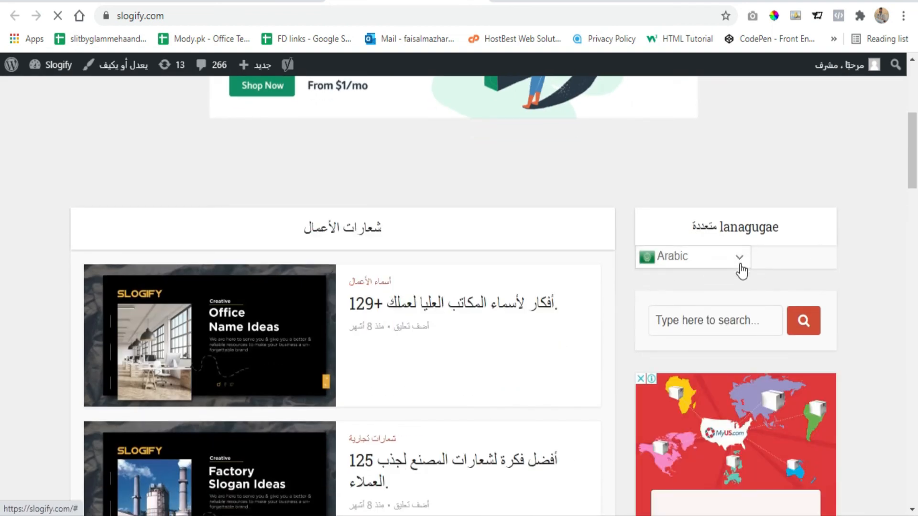
{"action": "left_click", "coordinate": [741, 265]}
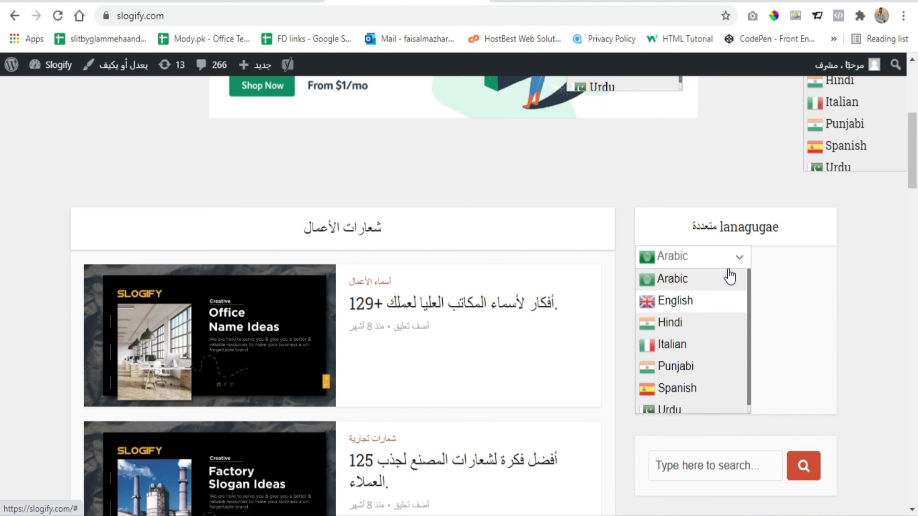
{"action": "left_click", "coordinate": [664, 301]}
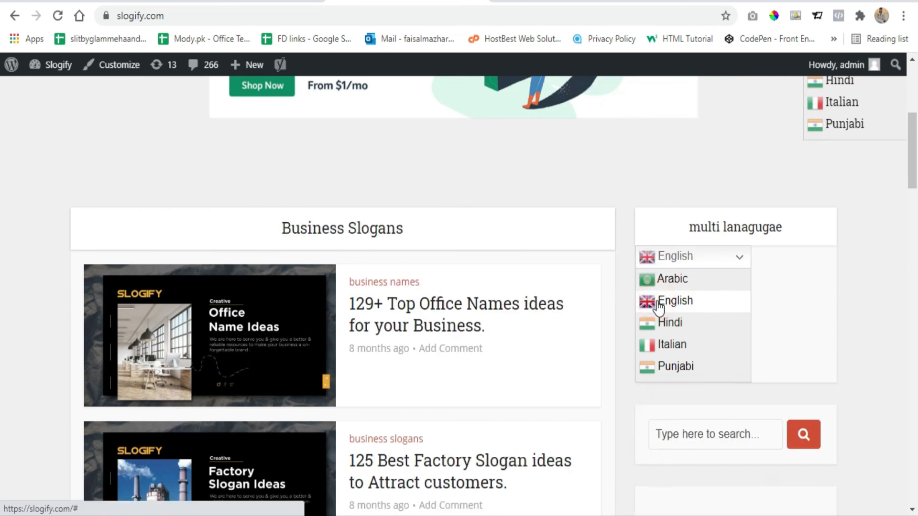
{"action": "left_click", "coordinate": [659, 307]}
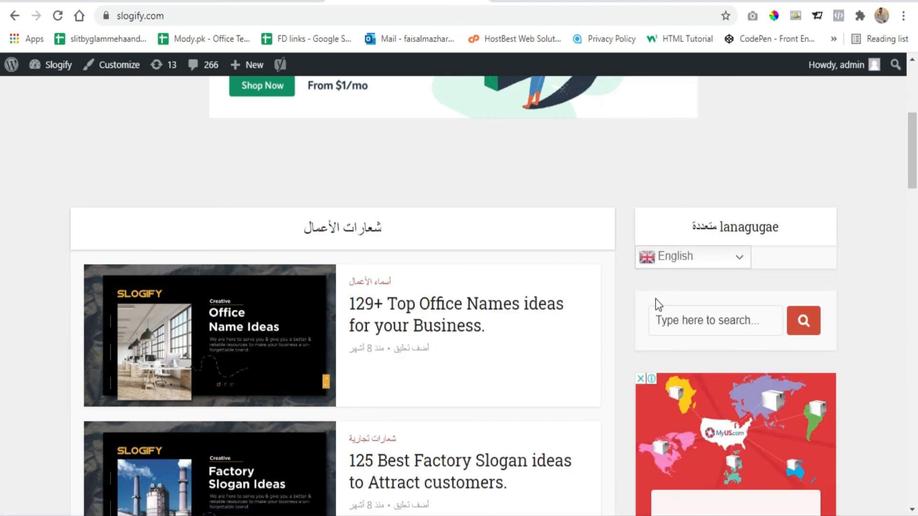
{"action": "scroll", "coordinate": [658, 307], "scroll_direction": "up", "scroll_amount": 6}
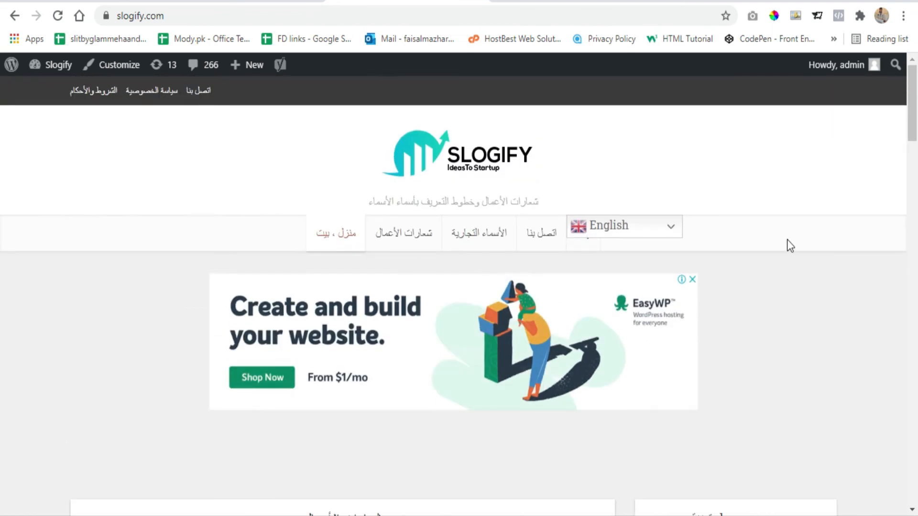